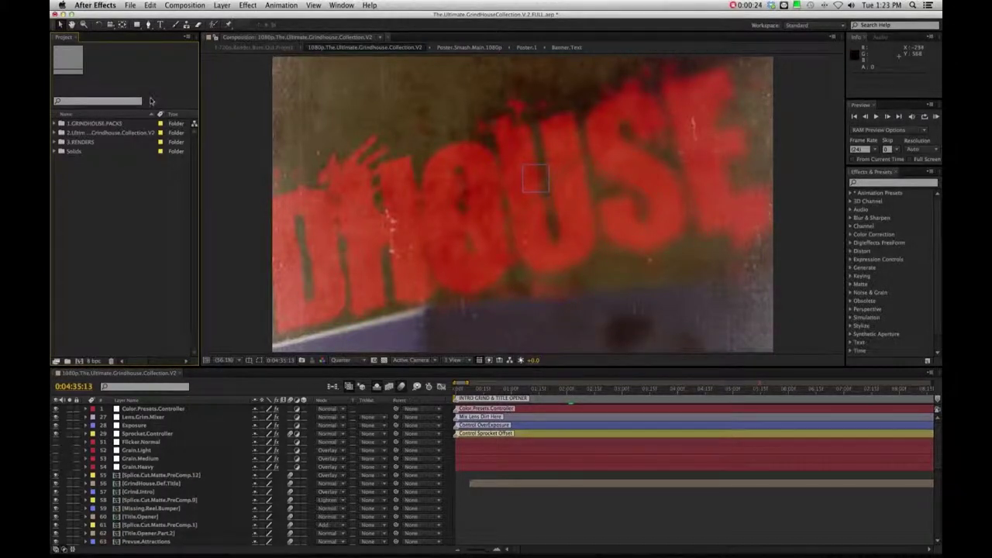
- Expand the 1.GRINDHOUSE.PACKS folder and select its 6.POSTER.SMASH and 7.CREDIT.STRIP pack folders
left_click(81, 124)
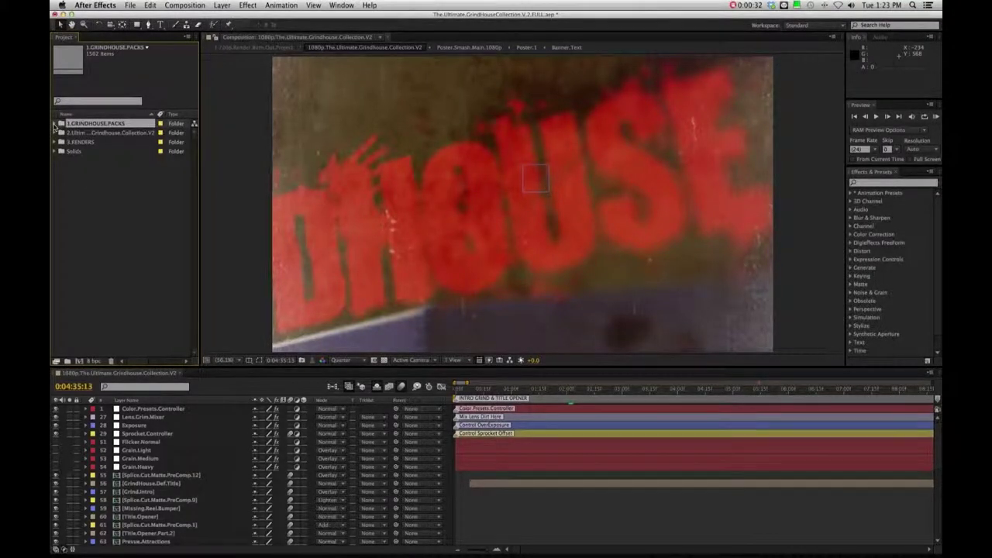
left_click(56, 124)
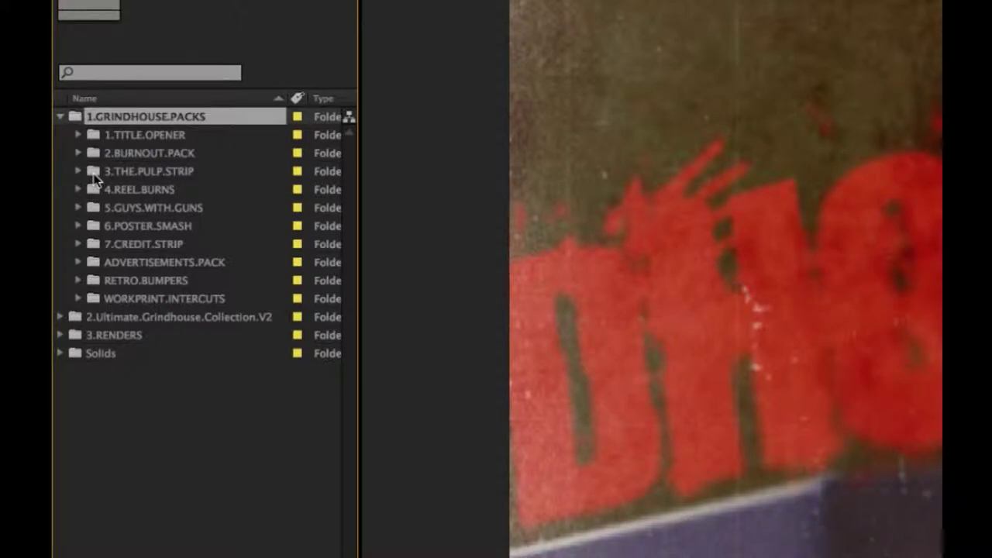
left_click(133, 226)
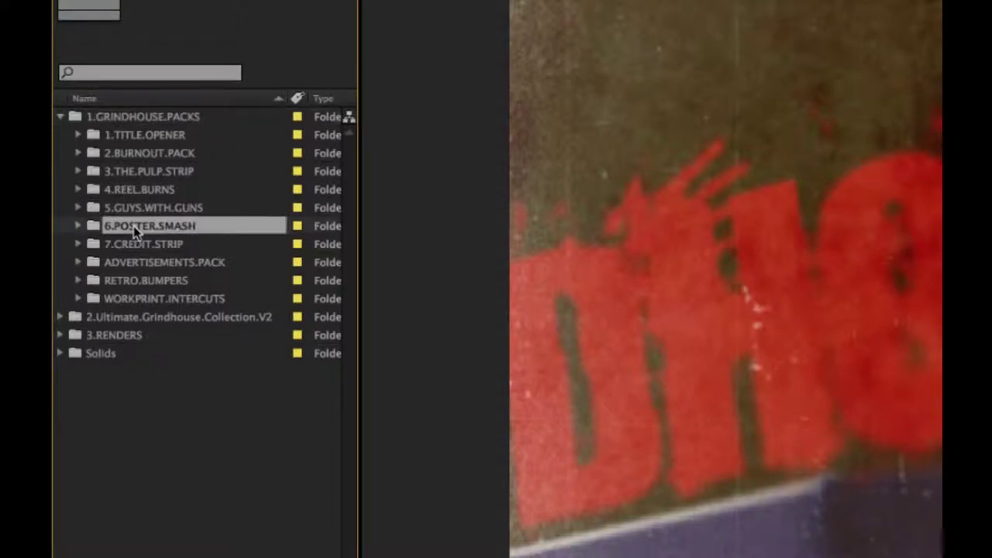
left_click(149, 252)
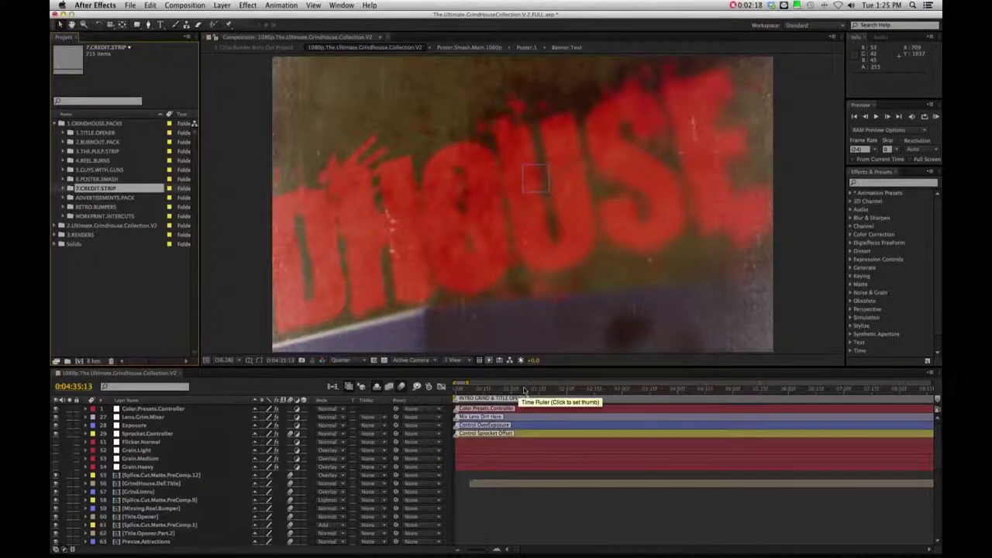
- Jump the comp to about 0:00:02:10 and keep the preview resolution at Quarter
left_click(585, 389)
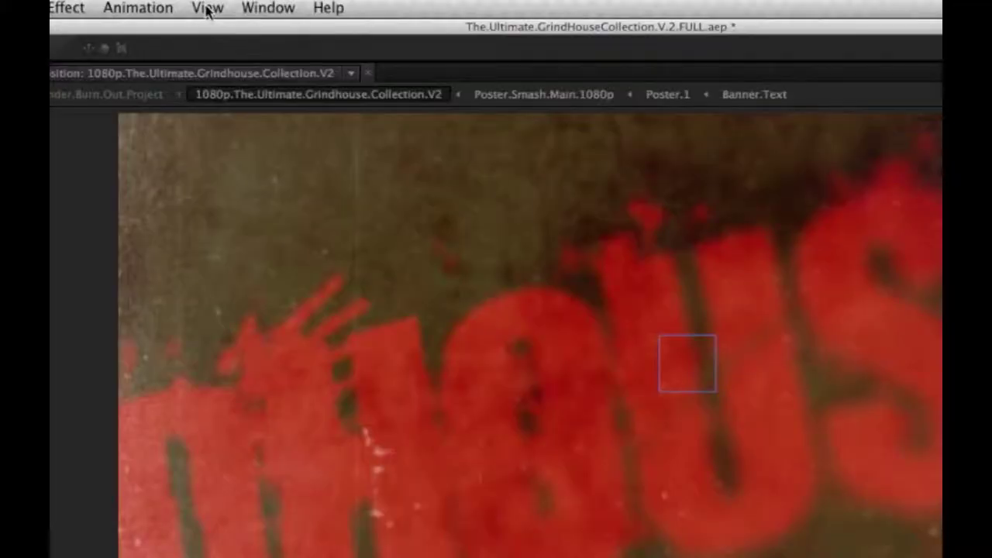
left_click(314, 5)
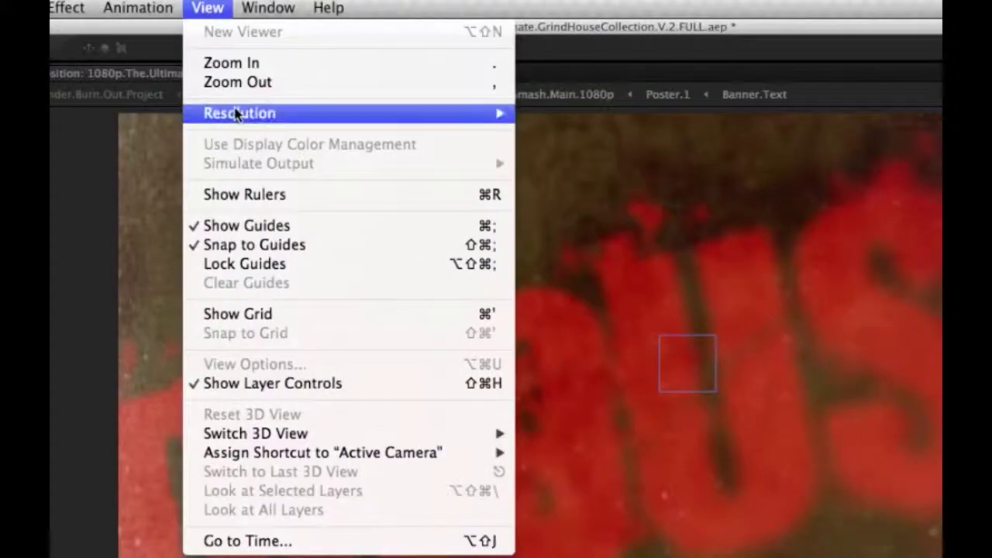
mouse_move(237, 113)
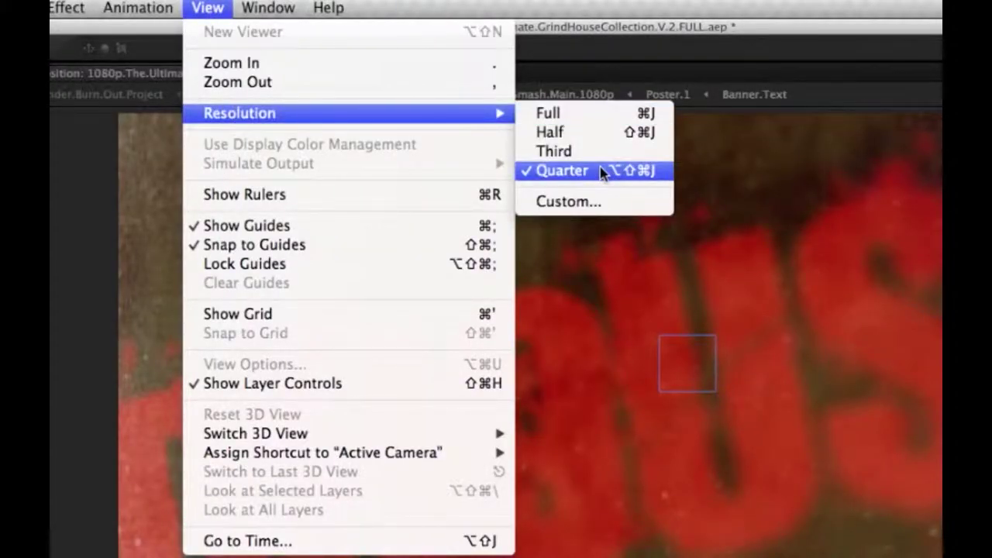
left_click(73, 154)
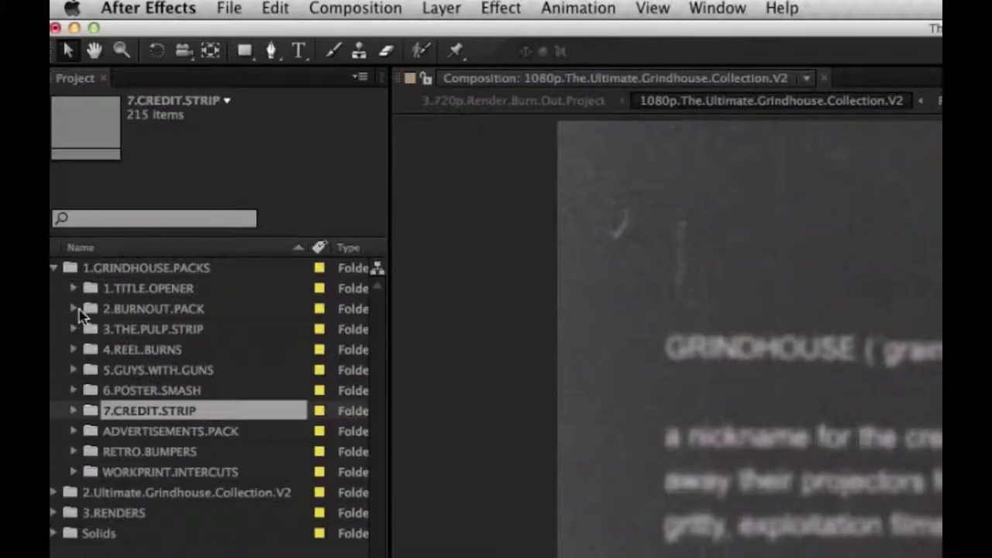
- Expand 2.BURNOUT.PACK and open Burn.Out.Comp.1 in the viewer
left_click(74, 309)
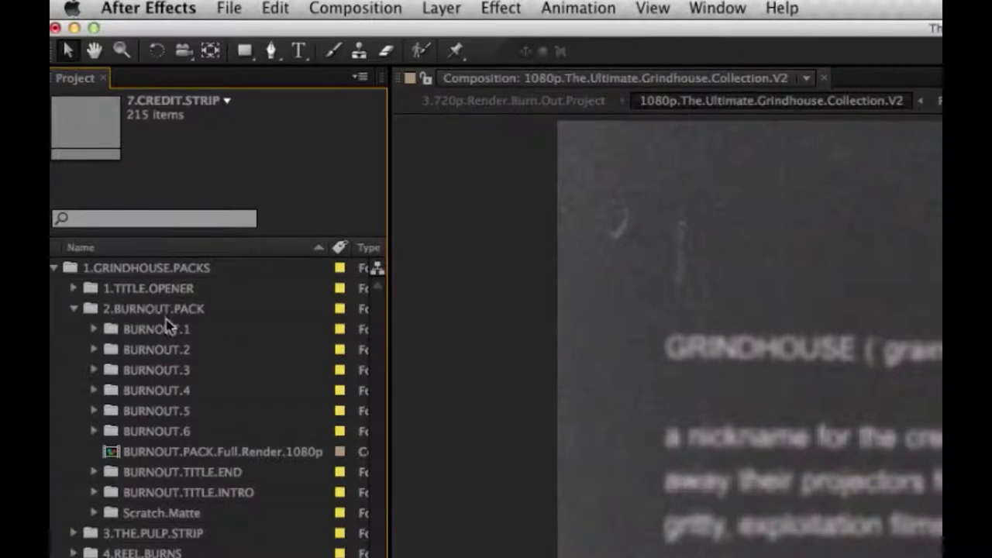
left_click(120, 456)
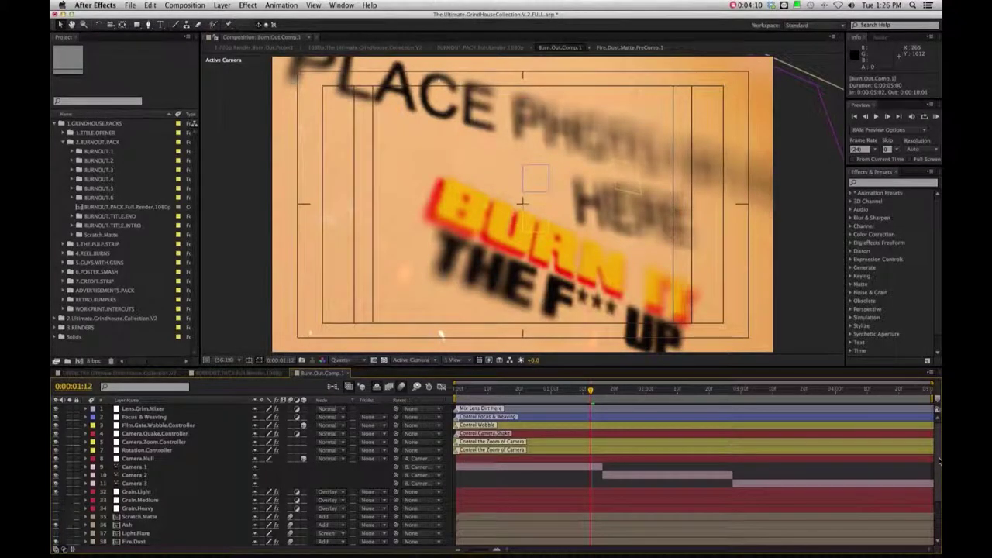
scroll(940, 461, "down", 3)
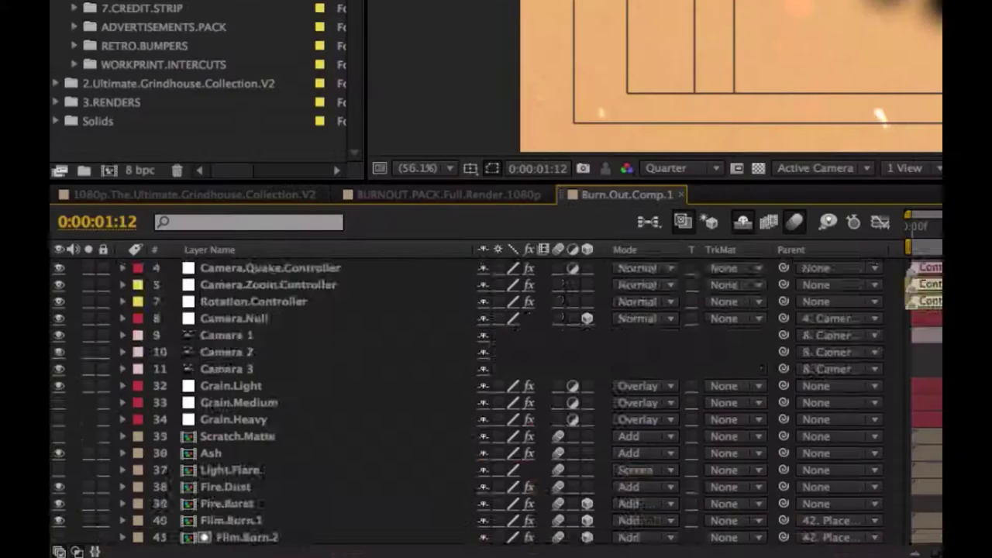
scroll(432, 420, "down", 5)
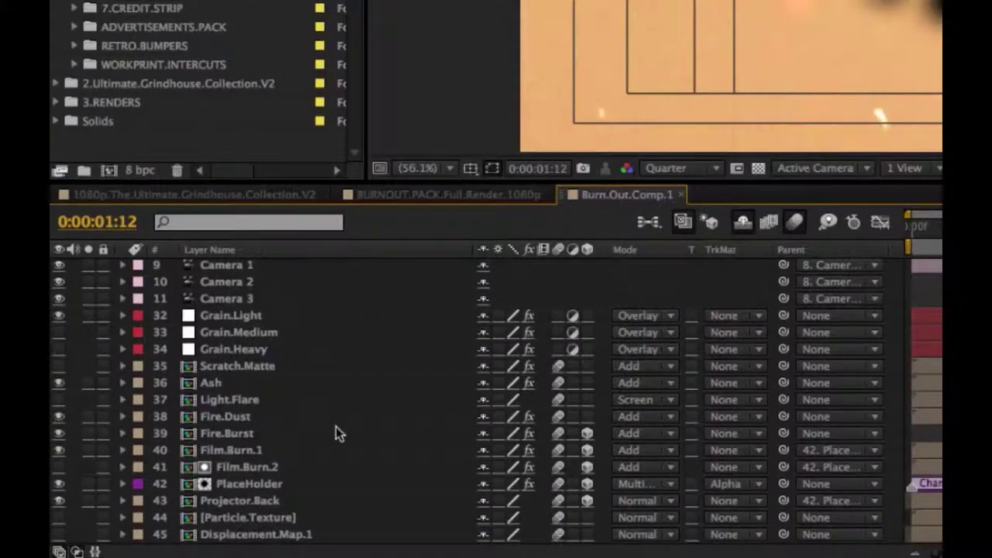
- Hide the Ash and Fire.Dust layers, then collapse the 3.RENDERS folder
left_click(253, 366)
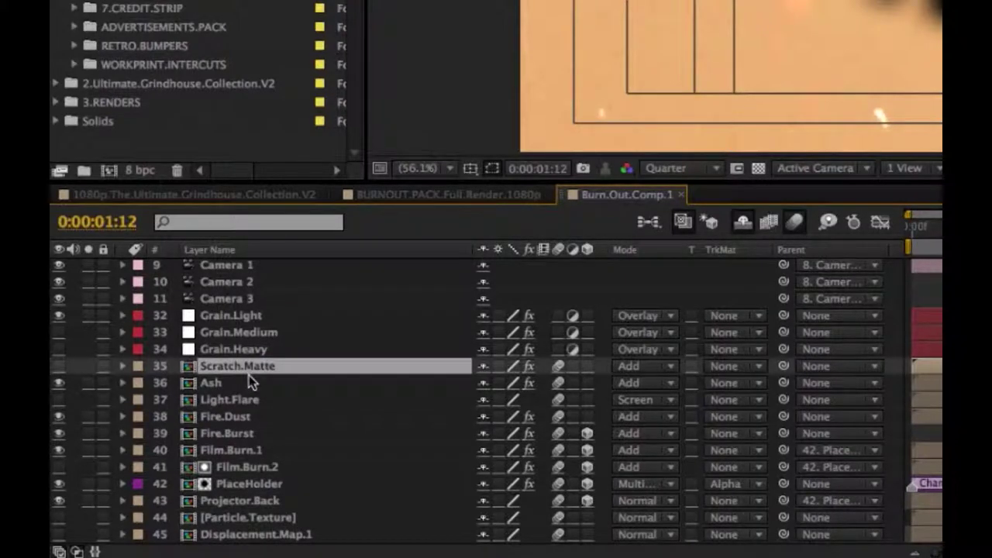
left_click(250, 383)
left_click(255, 400)
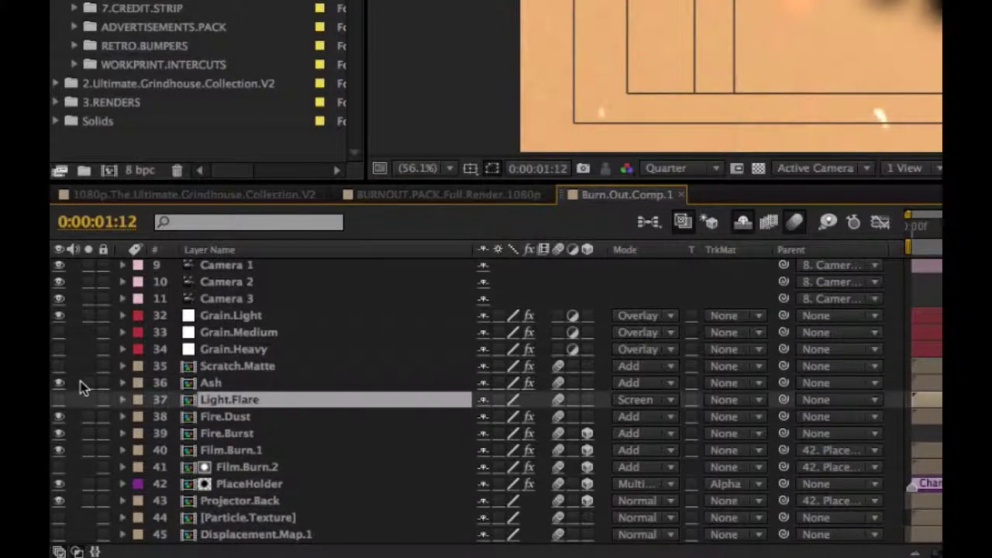
left_click(59, 416)
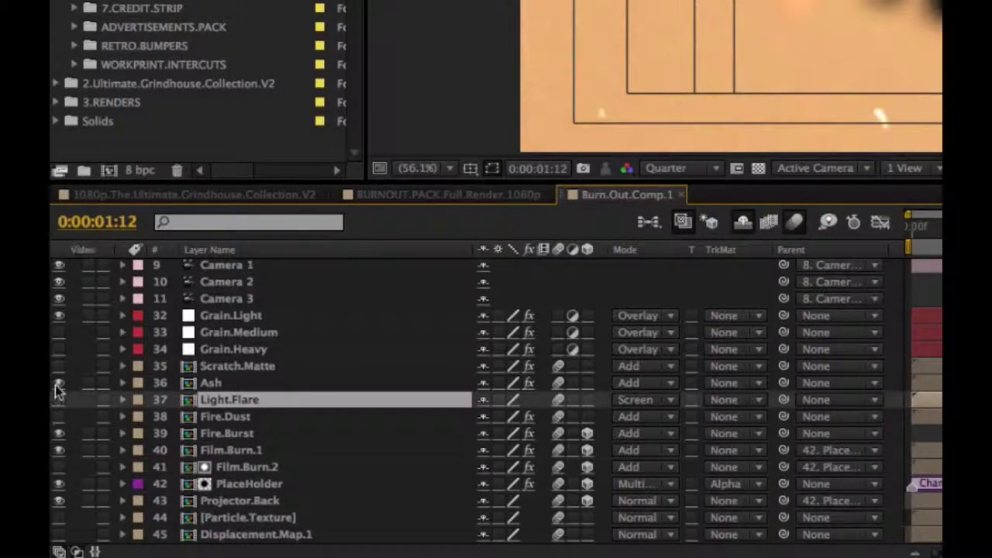
left_click(59, 383)
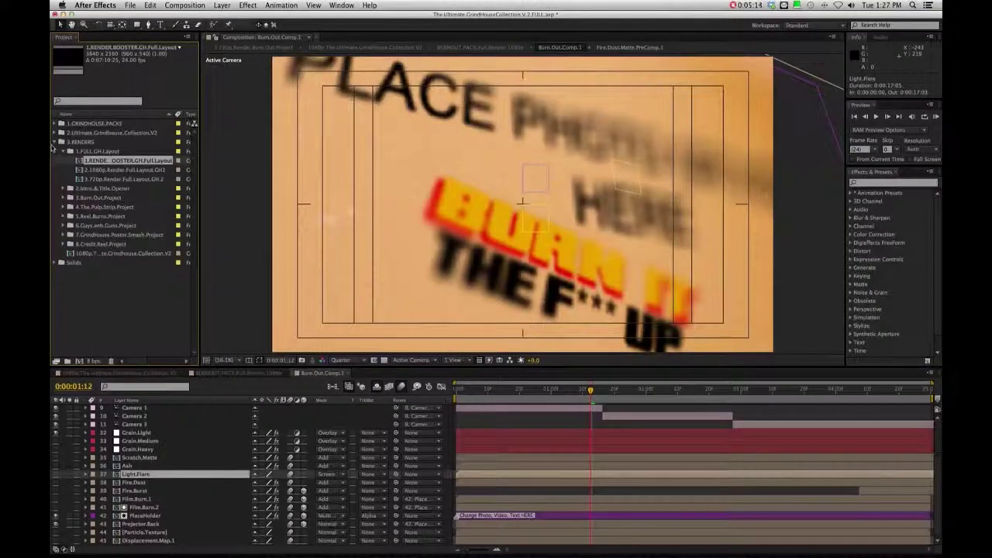
left_click(55, 142)
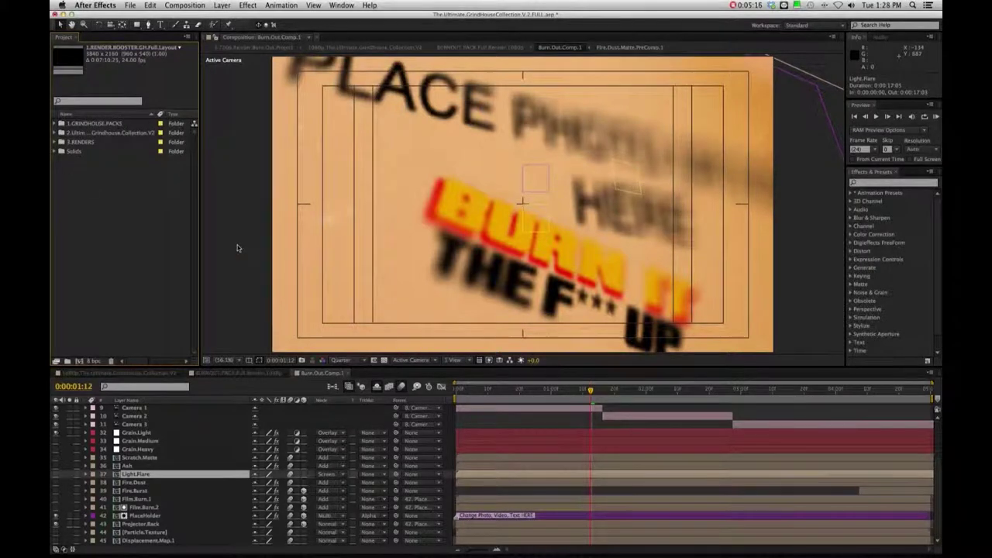
- Expand 3.RENDERS and 3.Burn.Out.Project, inspecting its 1080p and 720p render comps
left_click(56, 142)
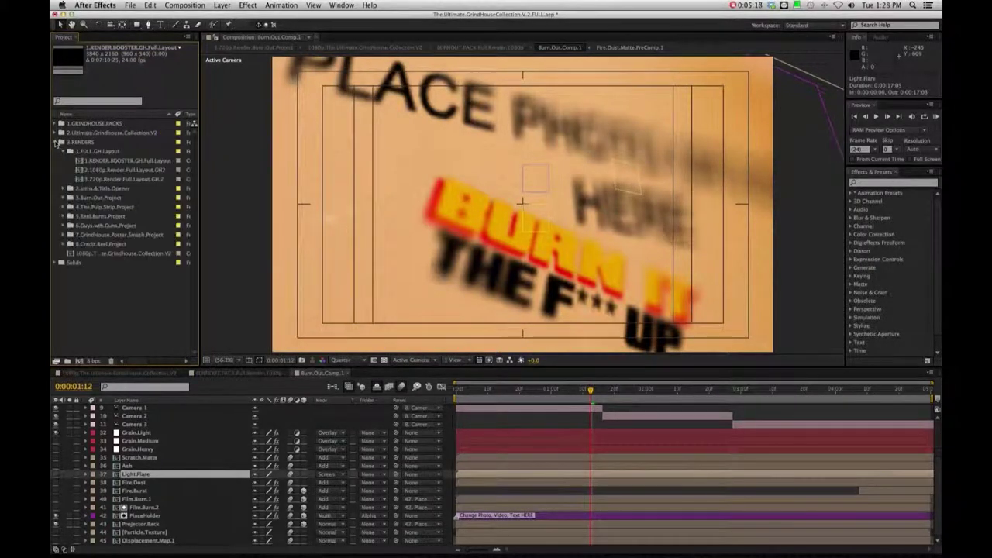
left_click(75, 301)
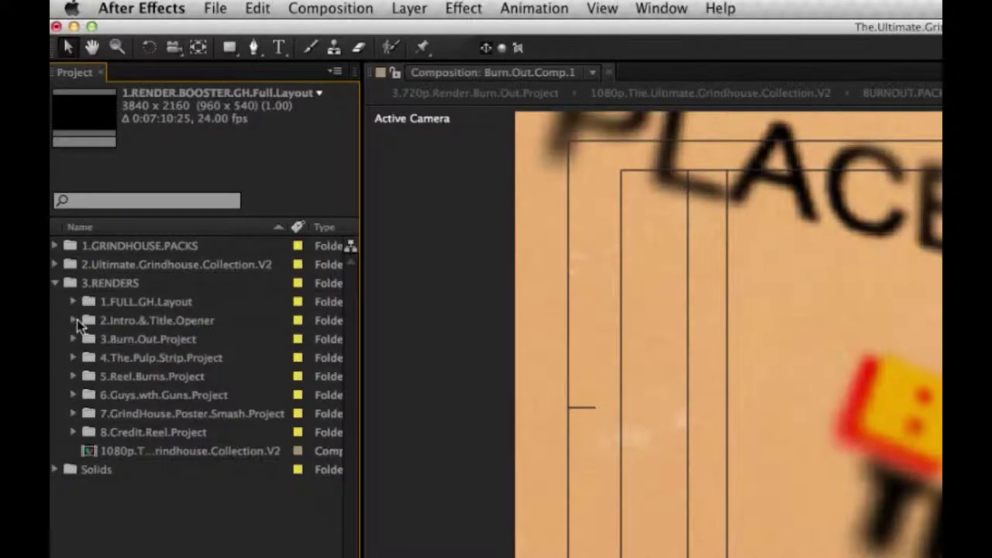
left_click(75, 321)
left_click(75, 320)
left_click(76, 339)
left_click(134, 373)
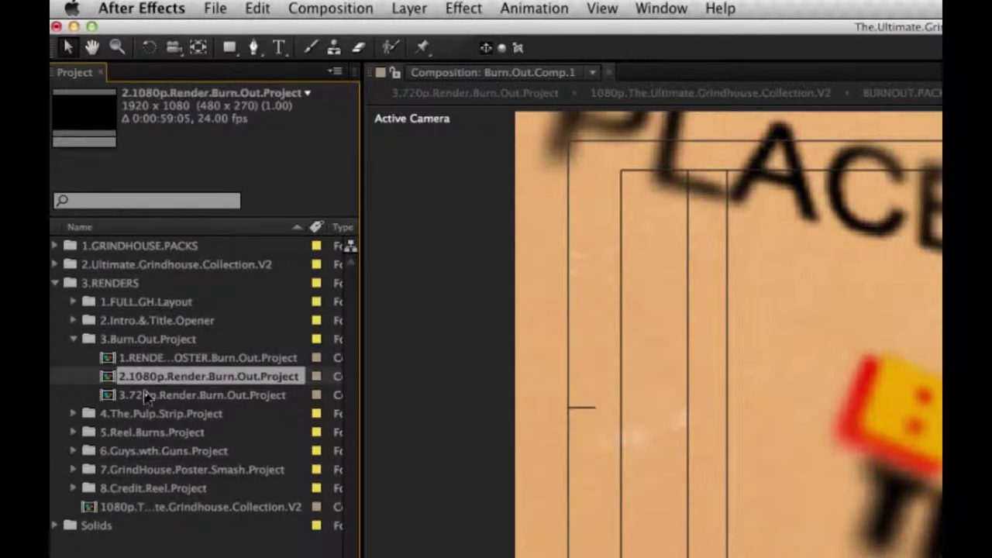
left_click(145, 395)
- Expand 1.FULL.GH.Layout, review its render comps, and open 1.RENDER.BOOSTER.GH.Full.Layout
left_click(74, 301)
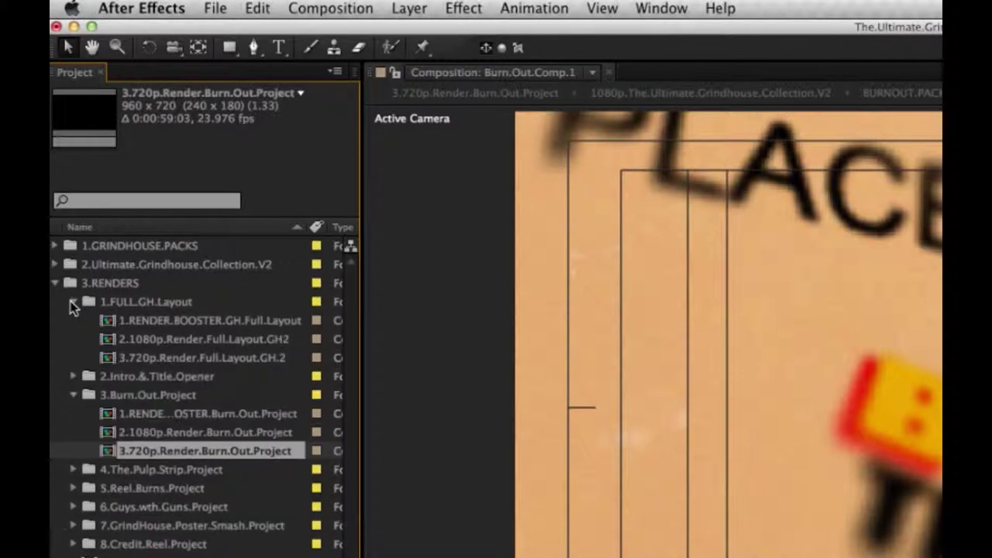
left_click(131, 322)
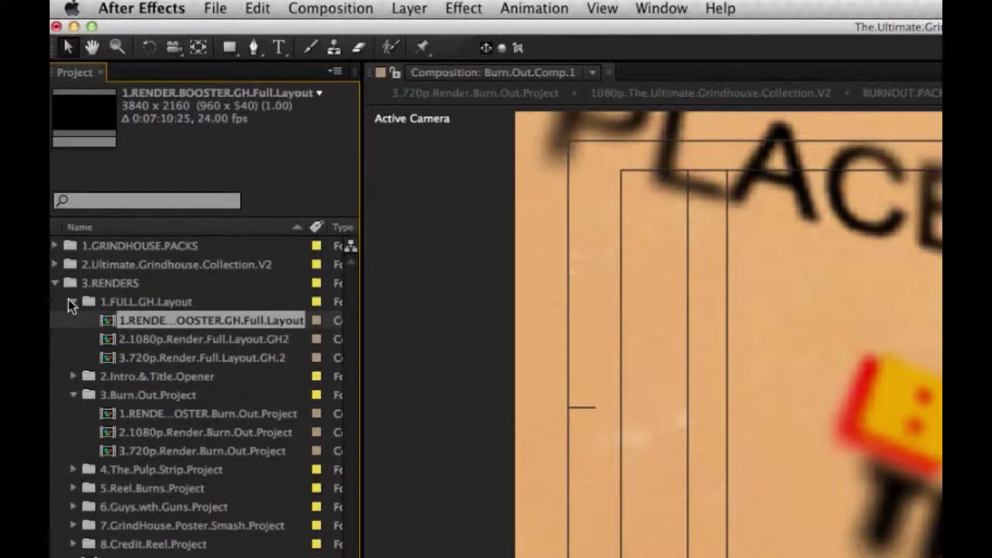
left_click(142, 345)
left_click(142, 359)
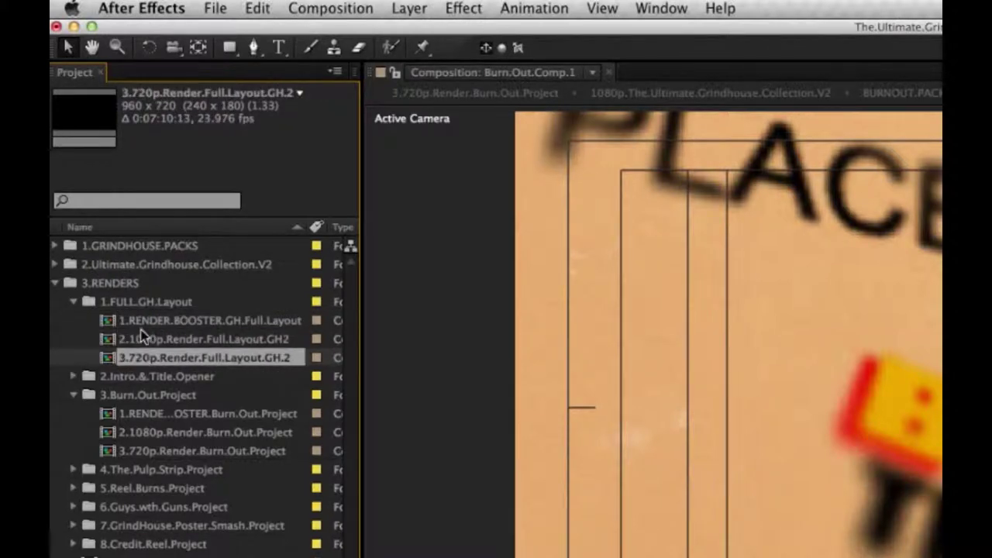
left_click(140, 326)
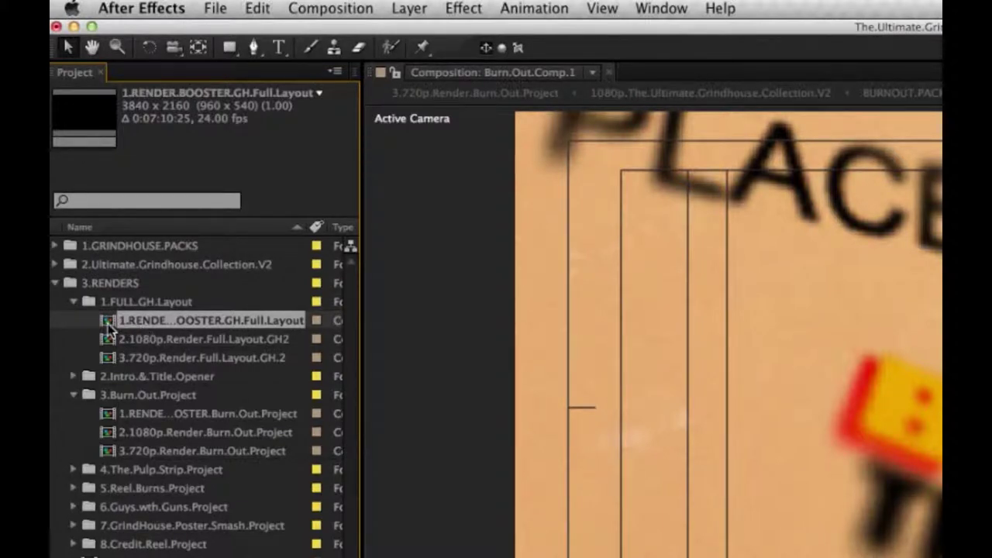
double_click(109, 326)
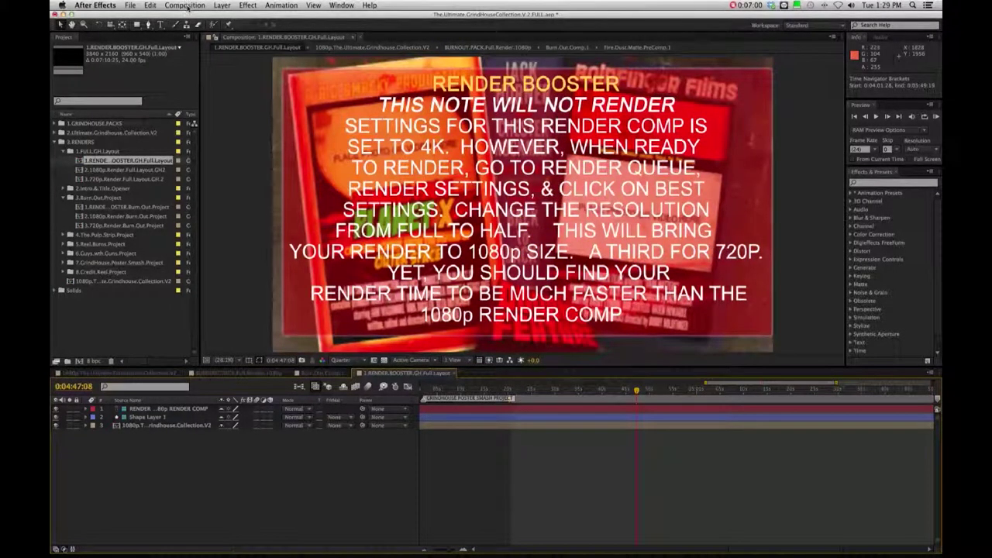
- Queue the Render Booster comp with Make Movie as 1.RENDER.BOOSTER.GH.Full.mov in Documents
left_click(186, 5)
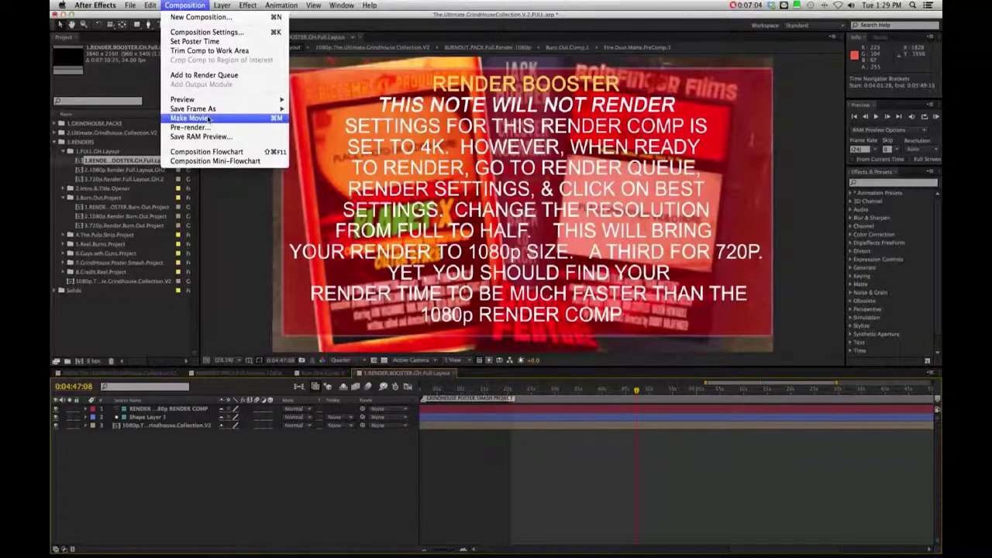
left_click(207, 119)
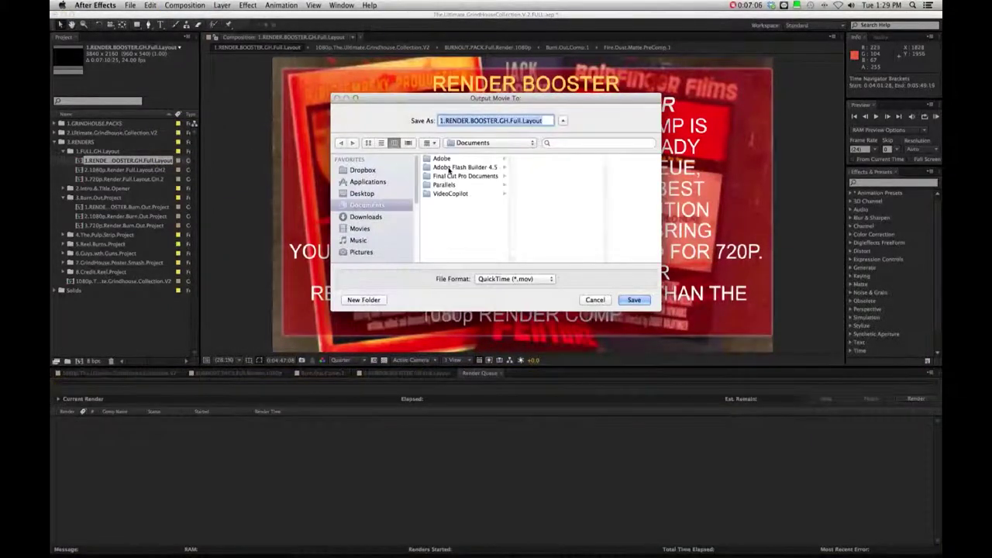
left_click(633, 300)
left_click(526, 200)
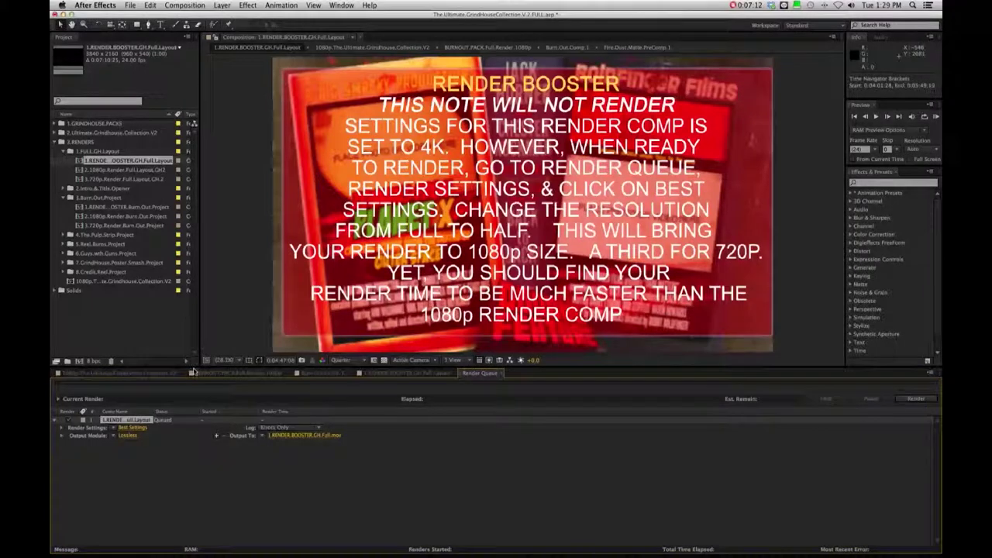
left_click_drag(194, 369, 194, 330)
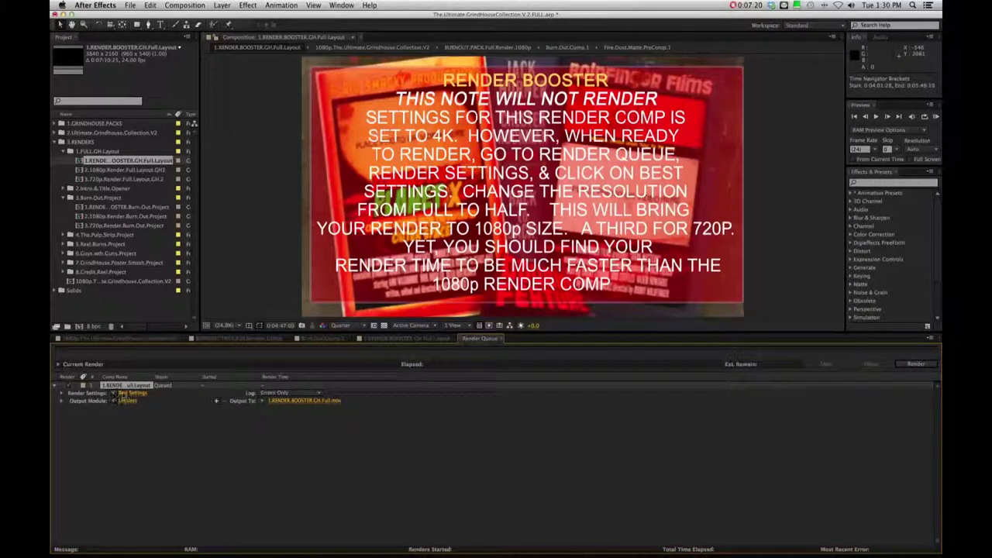
left_click(134, 394)
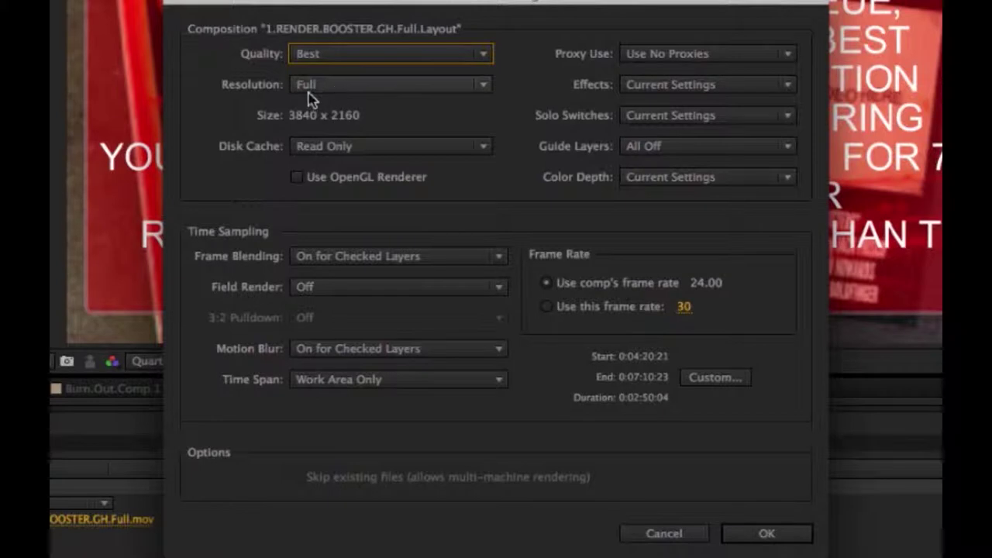
- Lower the Best Settings render resolution to Half, trying Third for 720p, then close the dialog
left_click(370, 87)
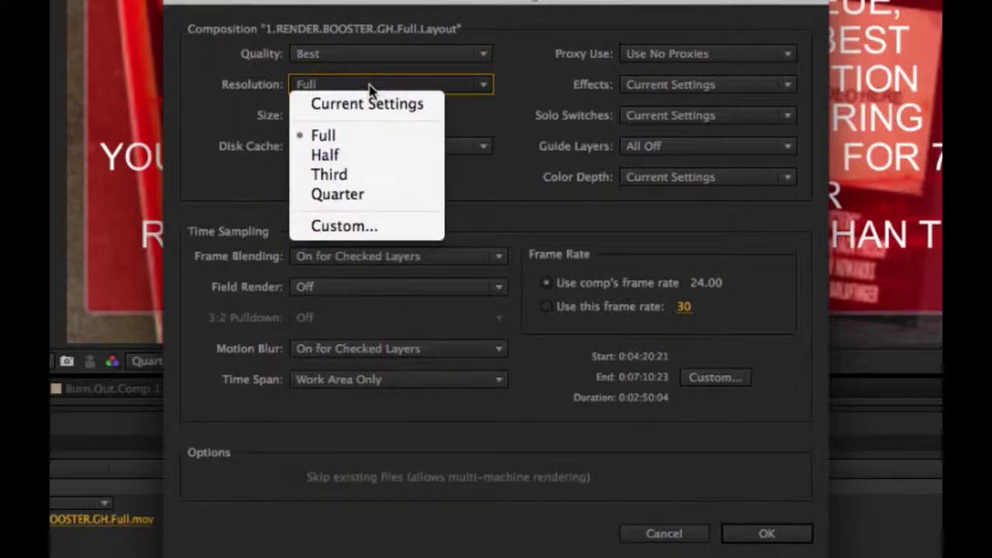
left_click(334, 154)
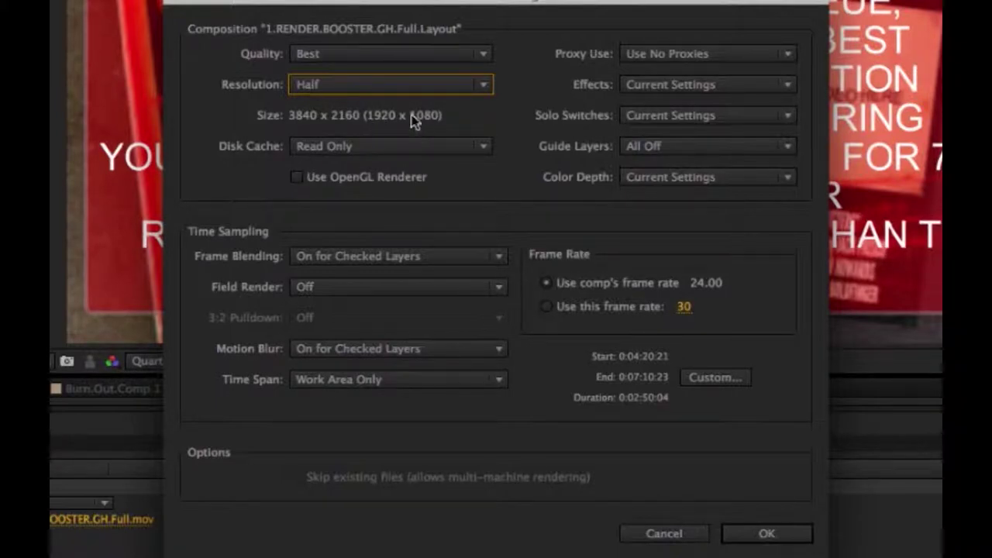
left_click(392, 87)
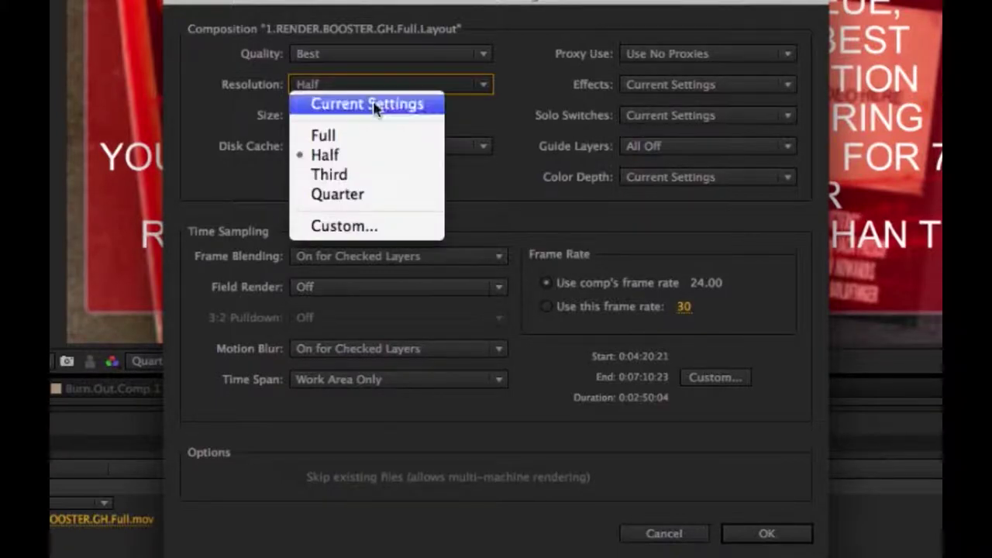
left_click(352, 174)
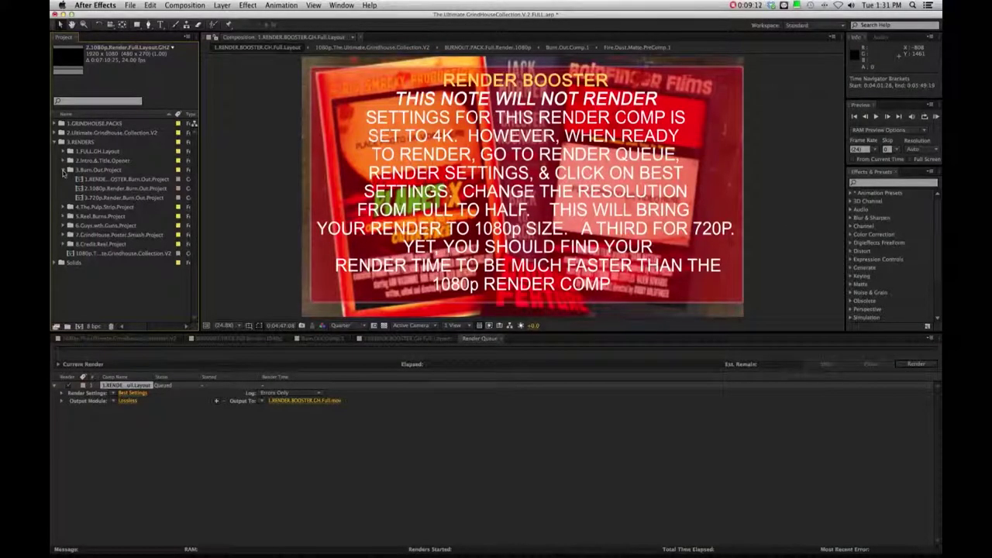
left_click(64, 170)
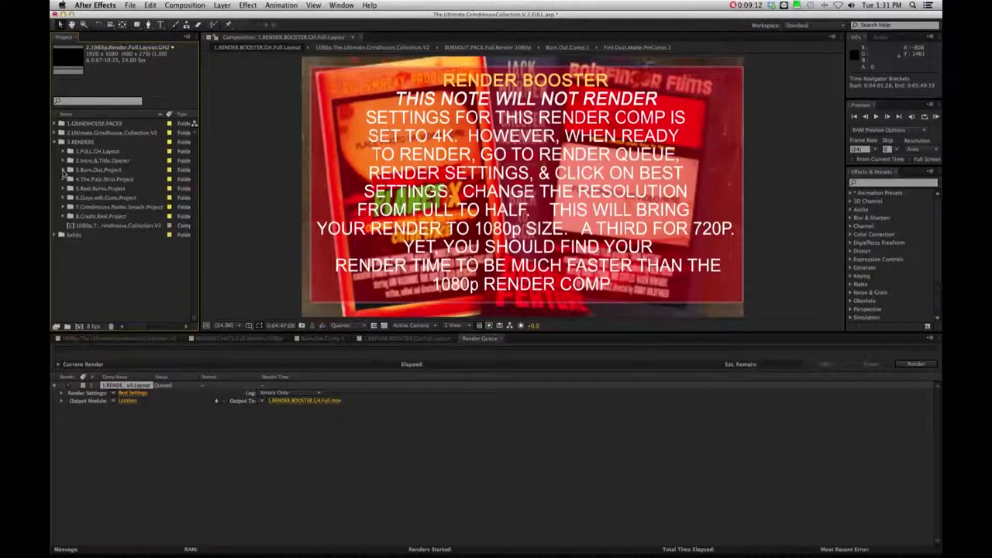
- Collapse 3.RENDERS and Shift-open Preferences to reach the hidden Secret category
left_click(54, 143)
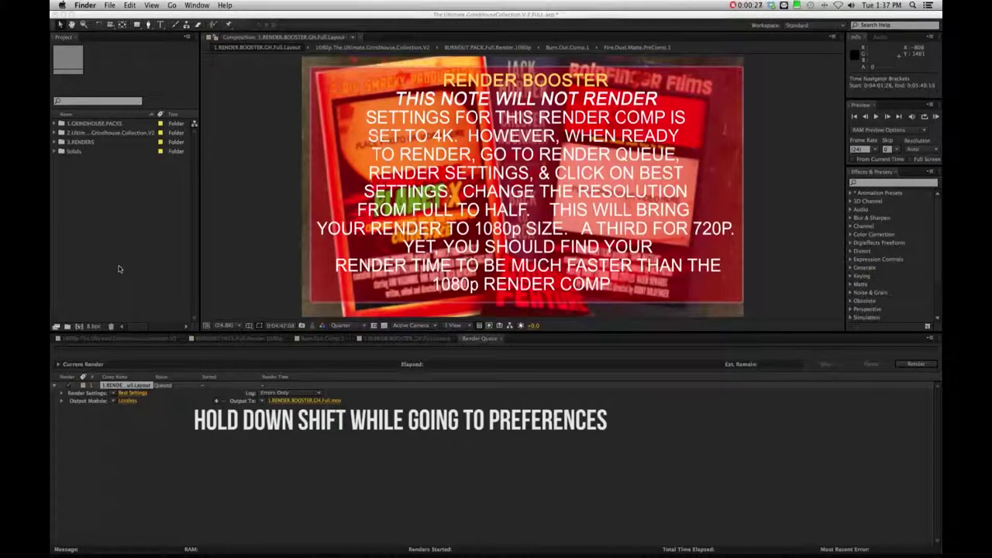
left_click(119, 269)
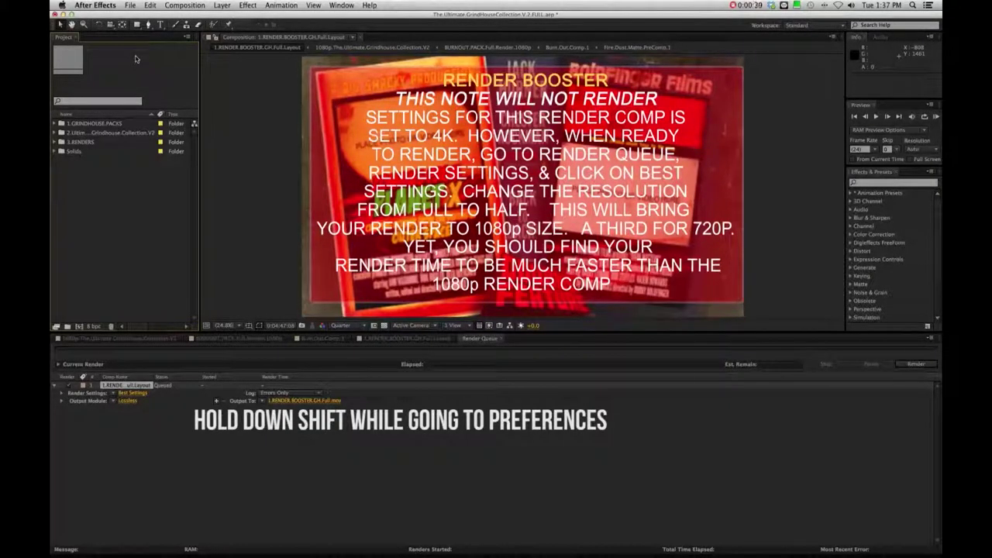
left_click(96, 5)
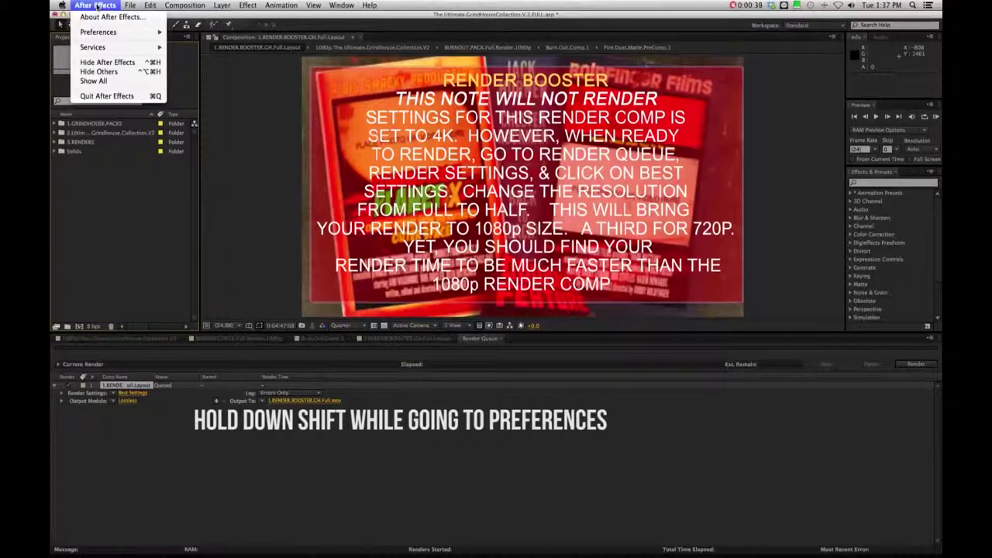
mouse_move(103, 35)
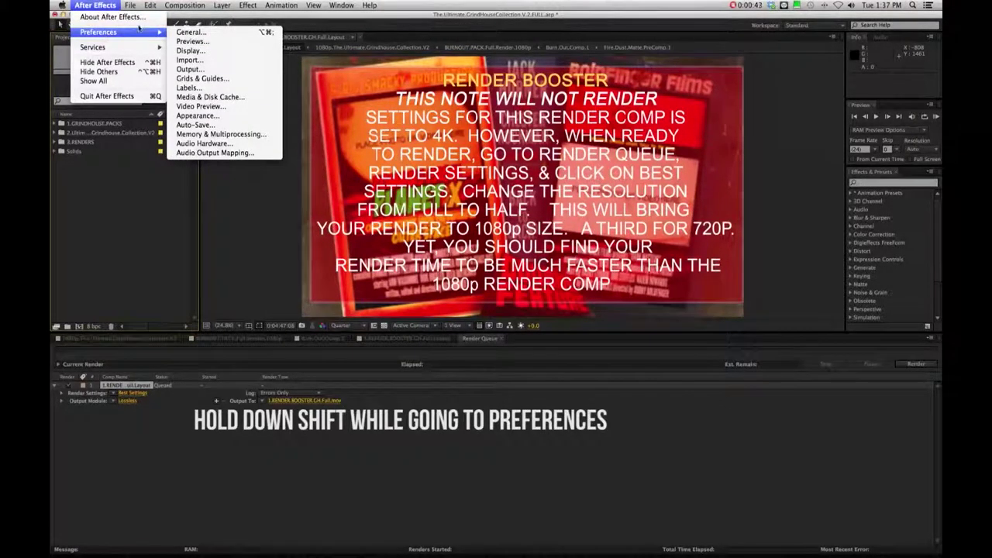
left_click(190, 32, "shift")
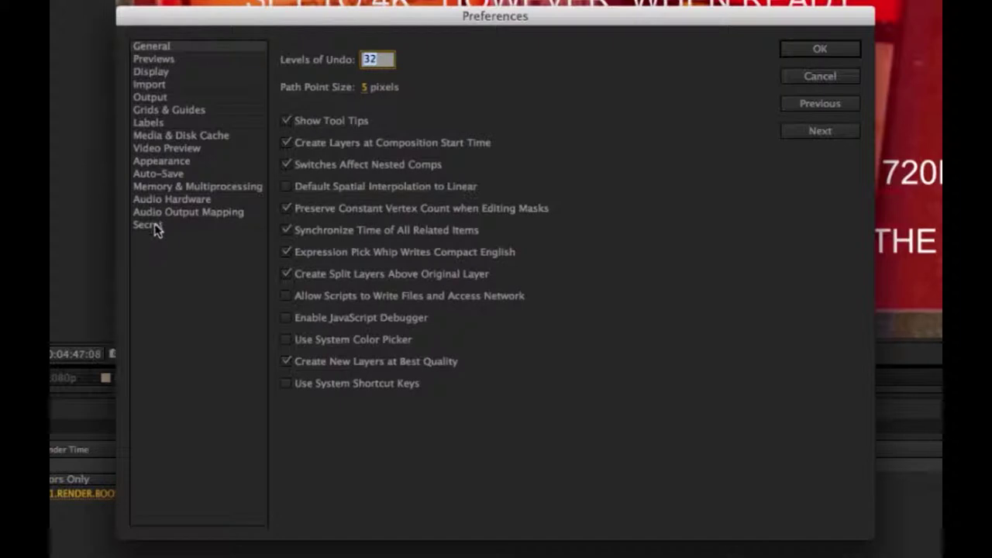
left_click(155, 224)
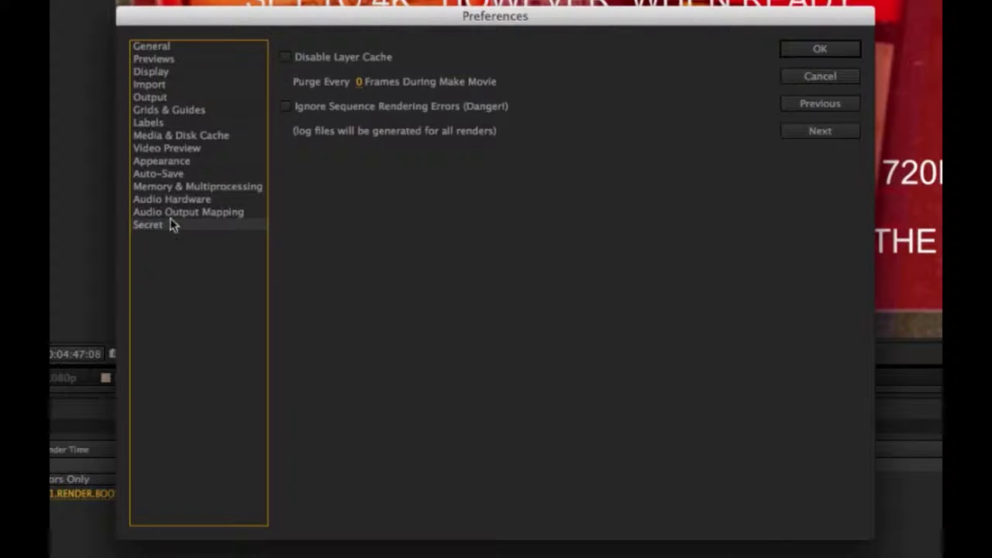
- Turn on Disable Layer Cache, set Purge Every to 1 frame, and close Preferences with OK
left_click(286, 58)
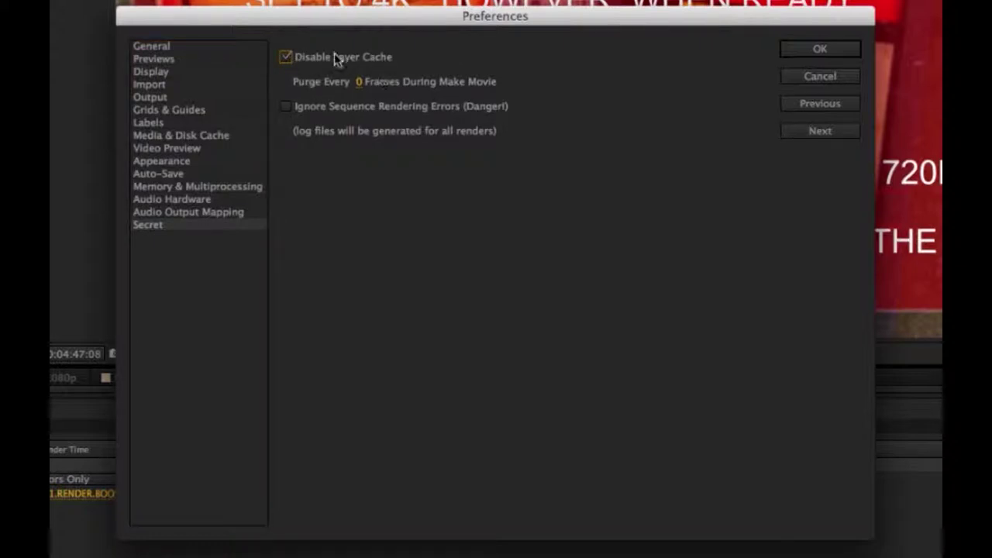
left_click(361, 81)
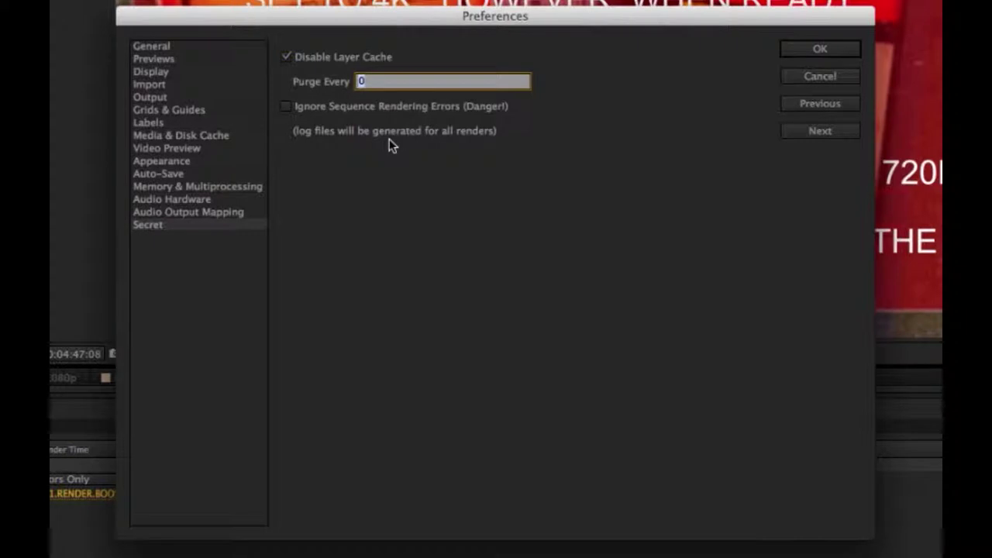
type("1")
left_click(438, 255)
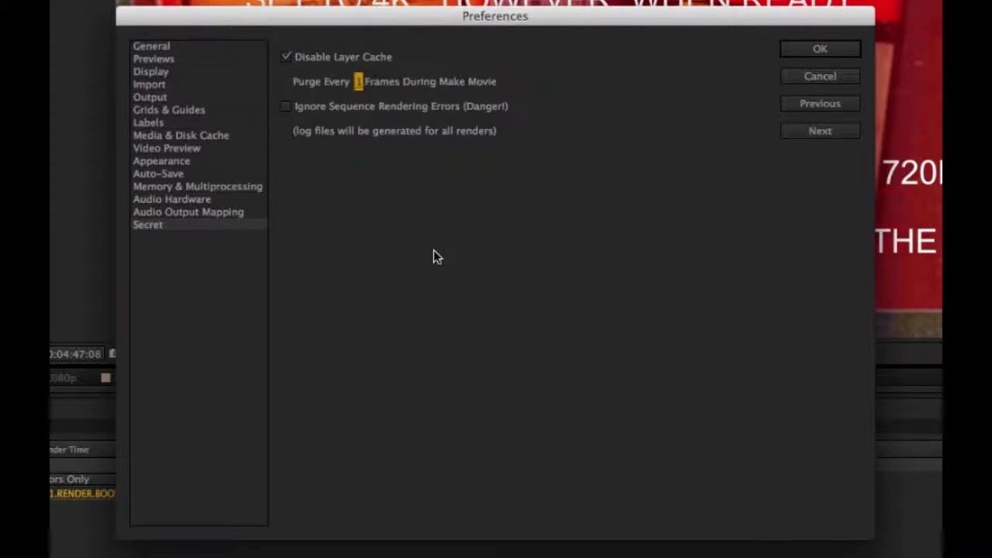
left_click(842, 51)
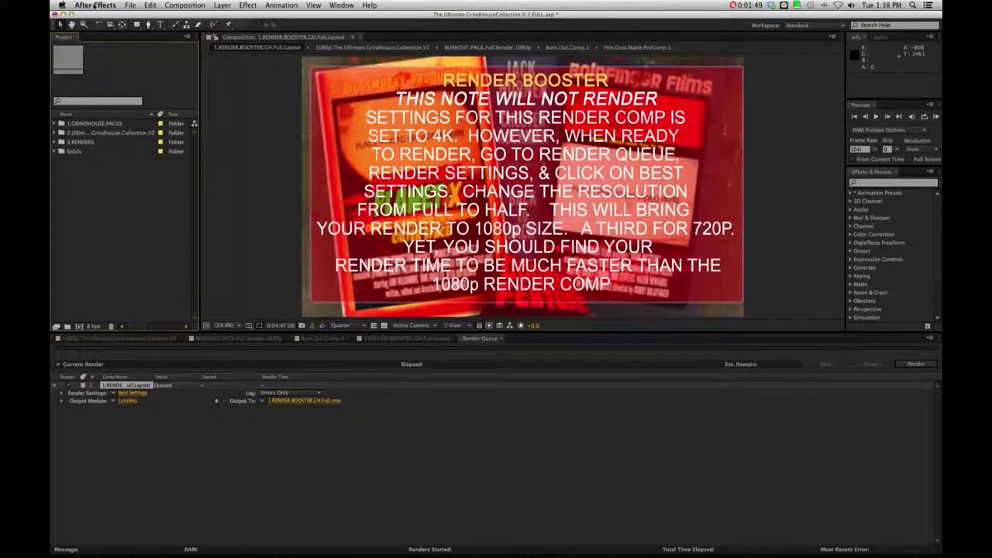
left_click(95, 6)
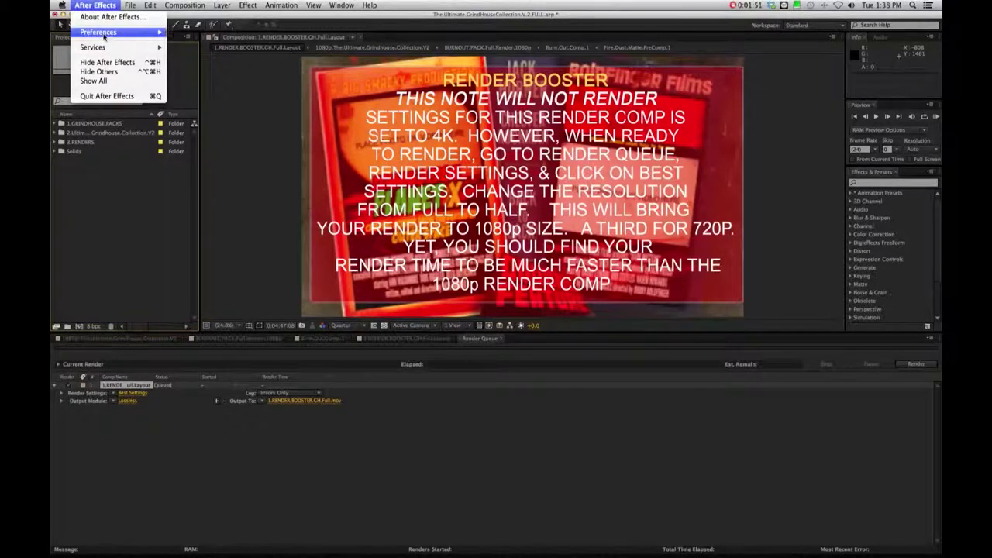
- Reopen Preferences on the Memory & Multiprocessing page
mouse_move(162, 32)
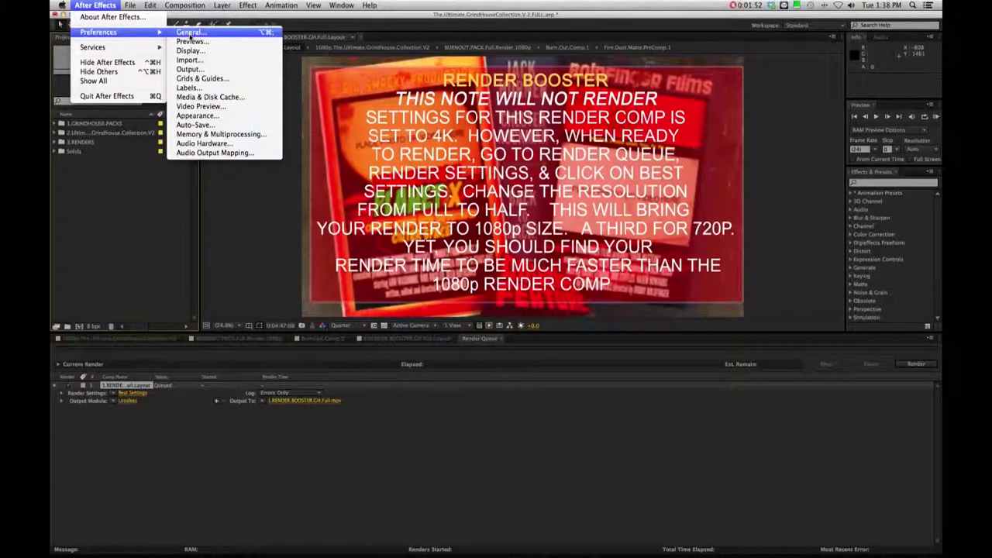
left_click(190, 35)
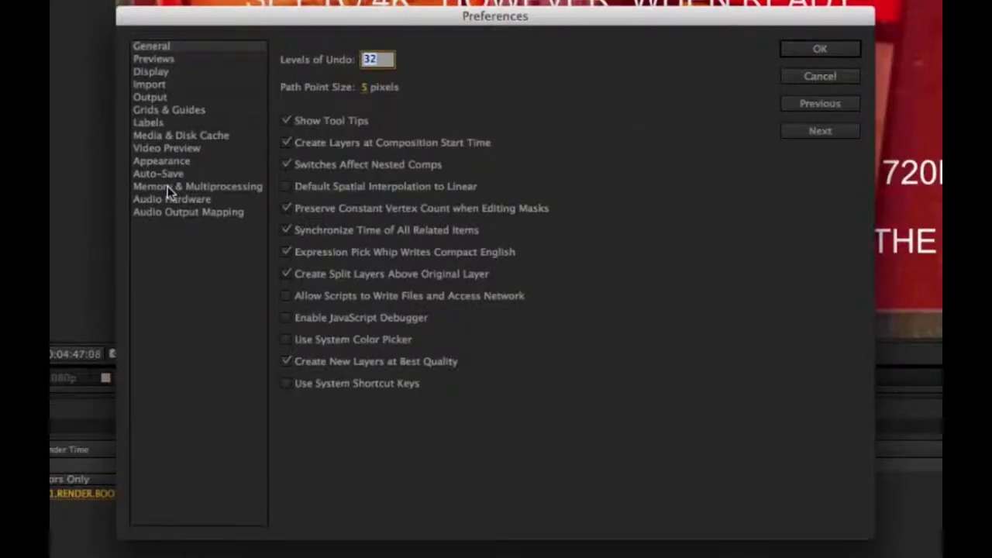
left_click(167, 186)
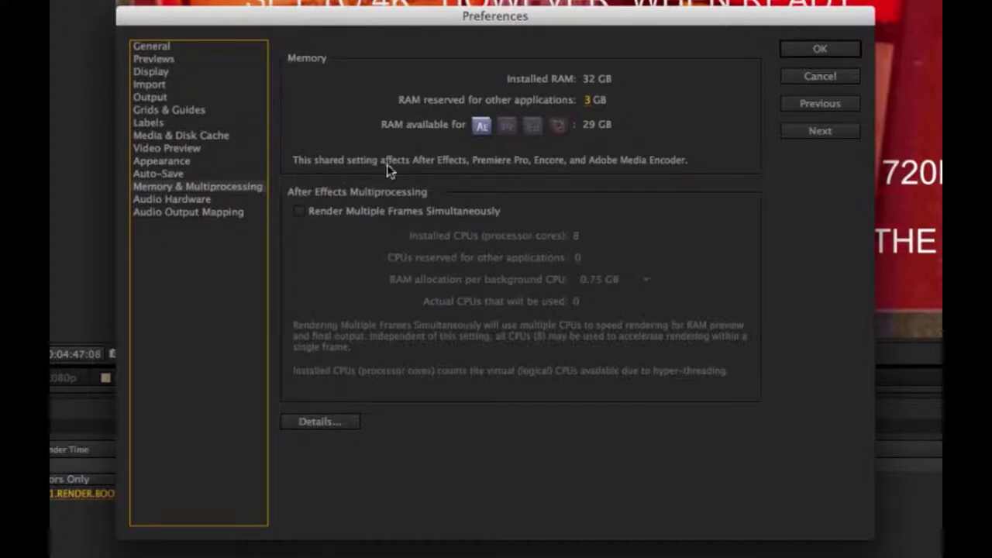
- Enable Render Multiple Frames Simultaneously with 3 GB RAM per background CPU
left_click(302, 212)
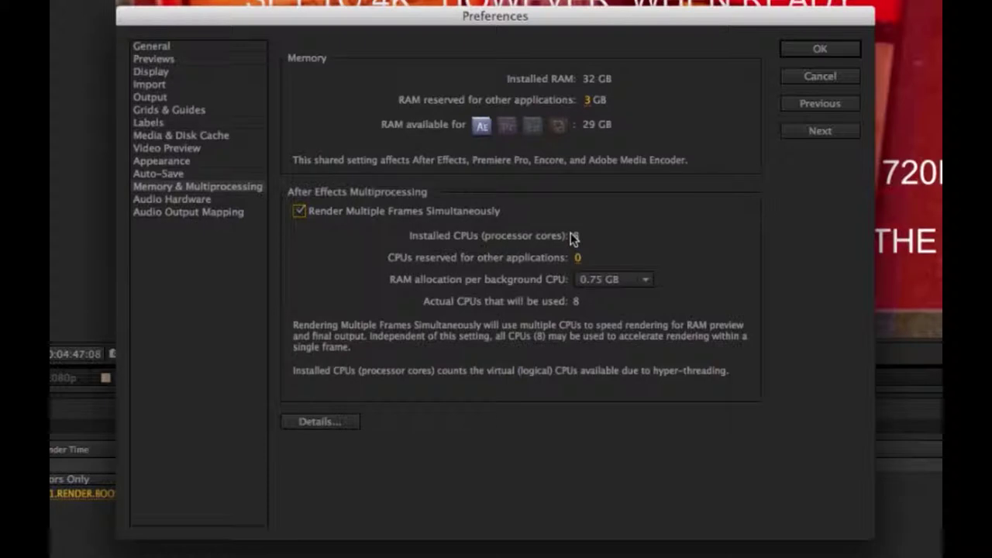
left_click(639, 279)
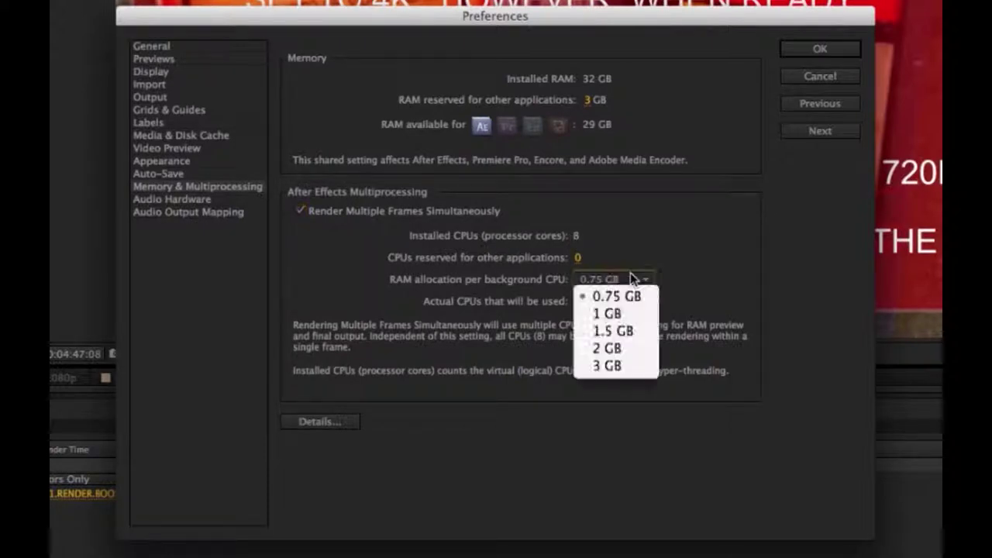
left_click(613, 365)
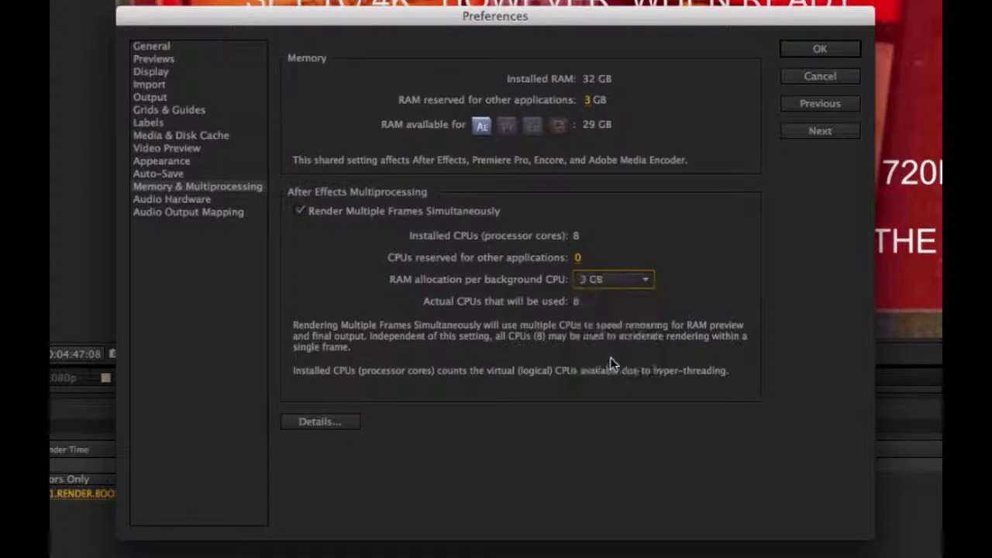